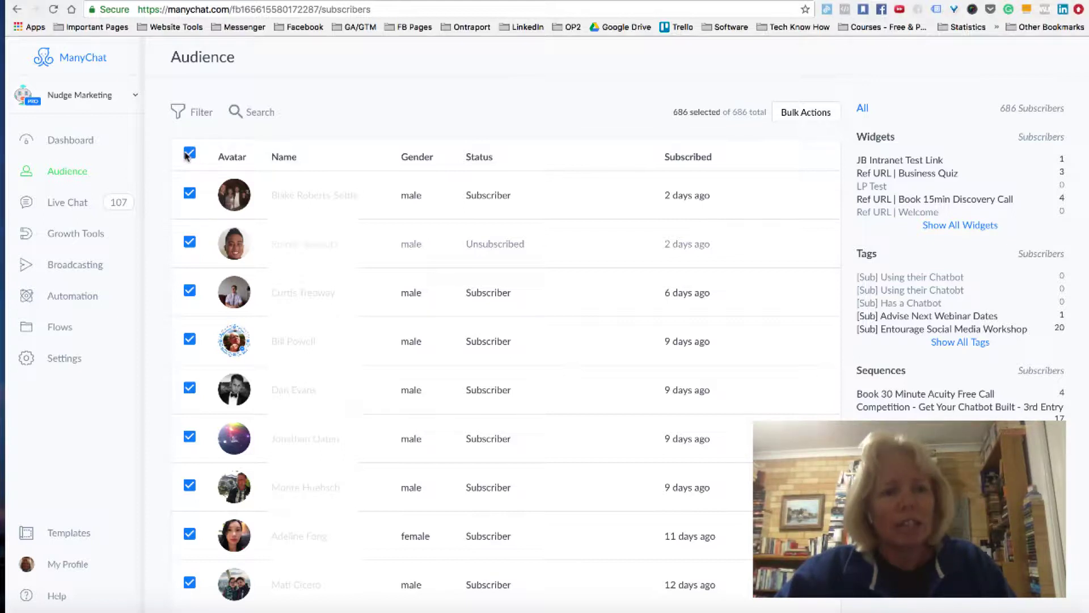
- Reselect all 686 ManyChat subscribers, export their PSIDs via Bulk Actions, and download the .csv
{"action": "left_click", "coordinate": [188, 154]}
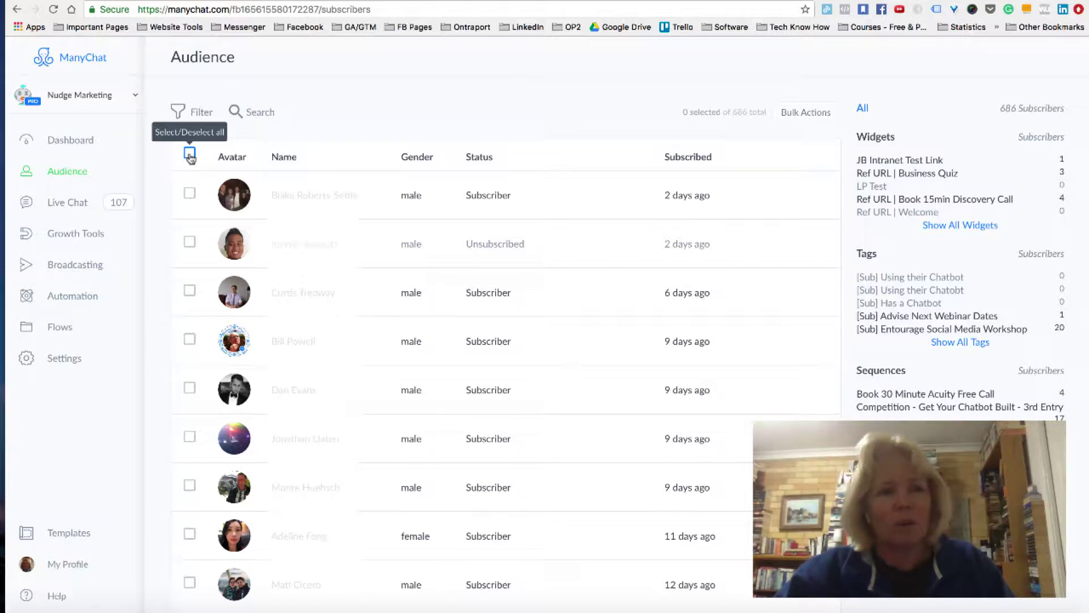
{"action": "left_click", "coordinate": [189, 155]}
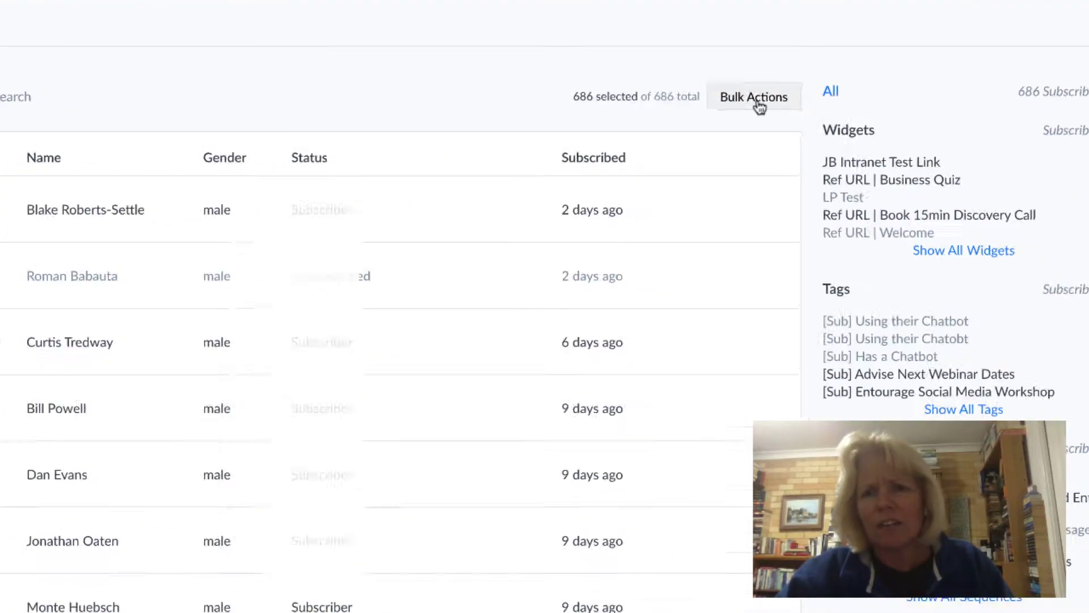
{"action": "left_click", "coordinate": [758, 102]}
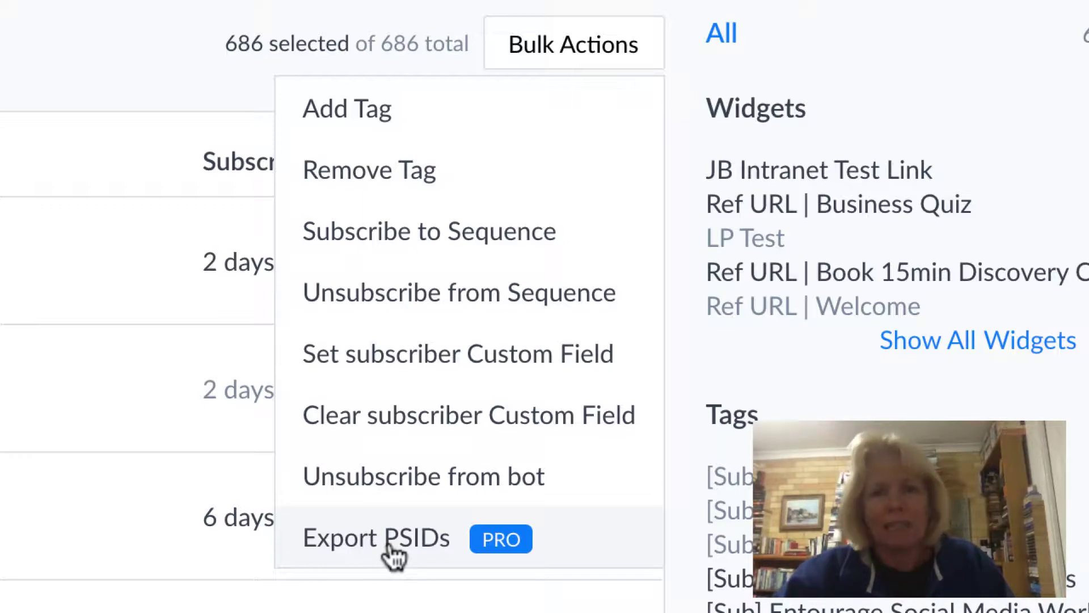
{"action": "left_click", "coordinate": [391, 547]}
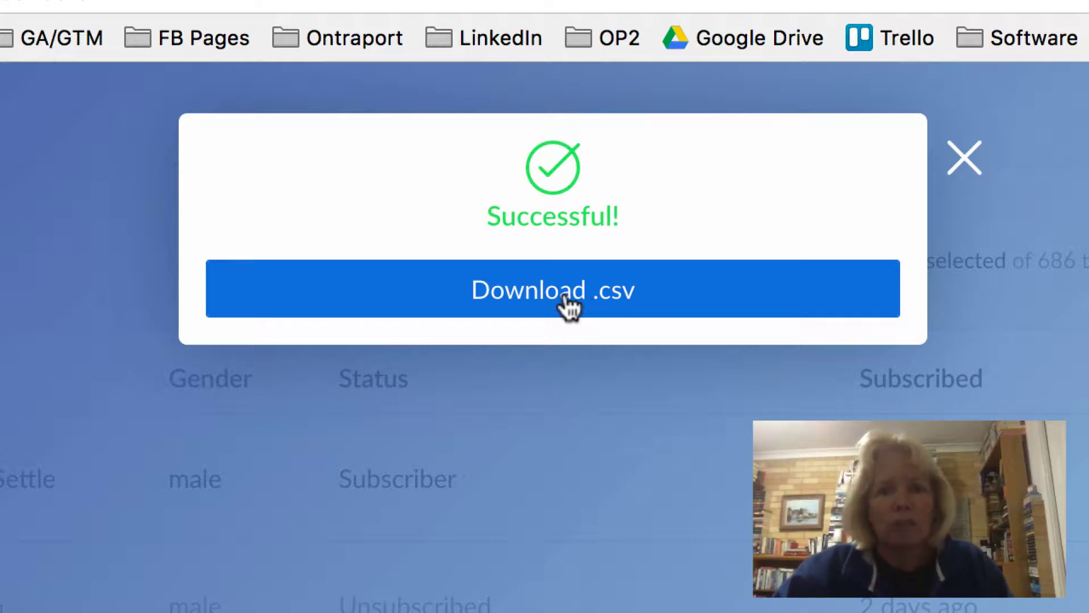
{"action": "left_click", "coordinate": [544, 301]}
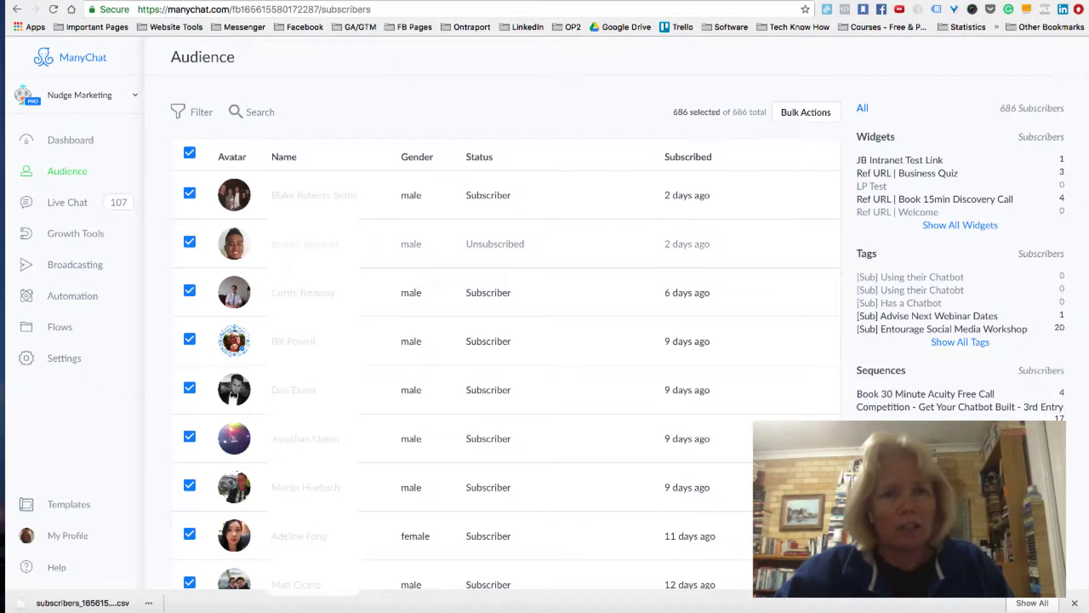
- In the Asset Library, create a Custom Audience using Customer File as the source
{"action": "key", "text": "ctrl+Tab"}
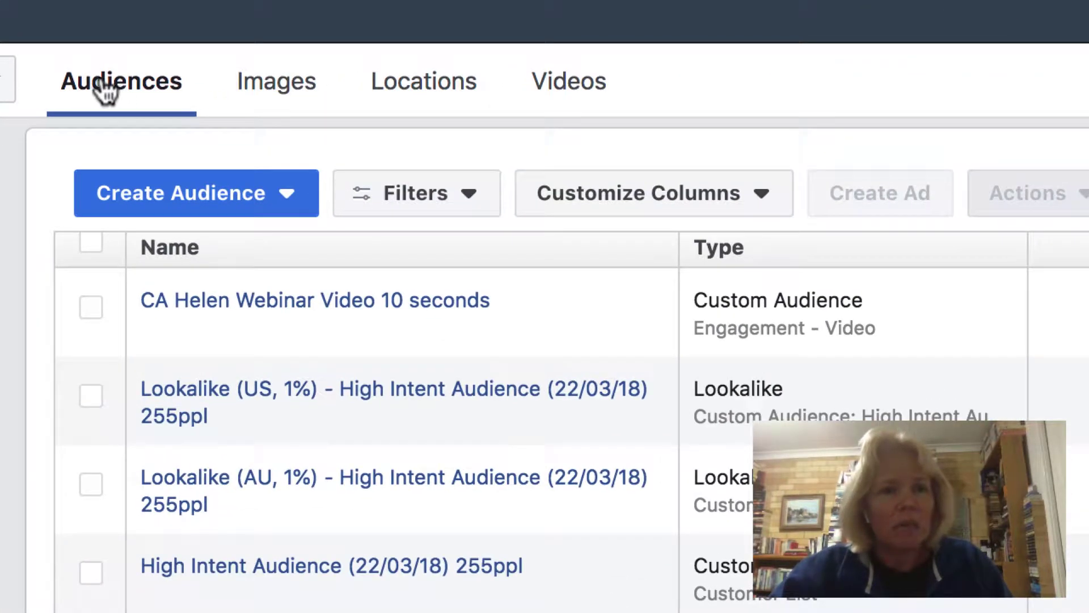
{"action": "left_click", "coordinate": [260, 201]}
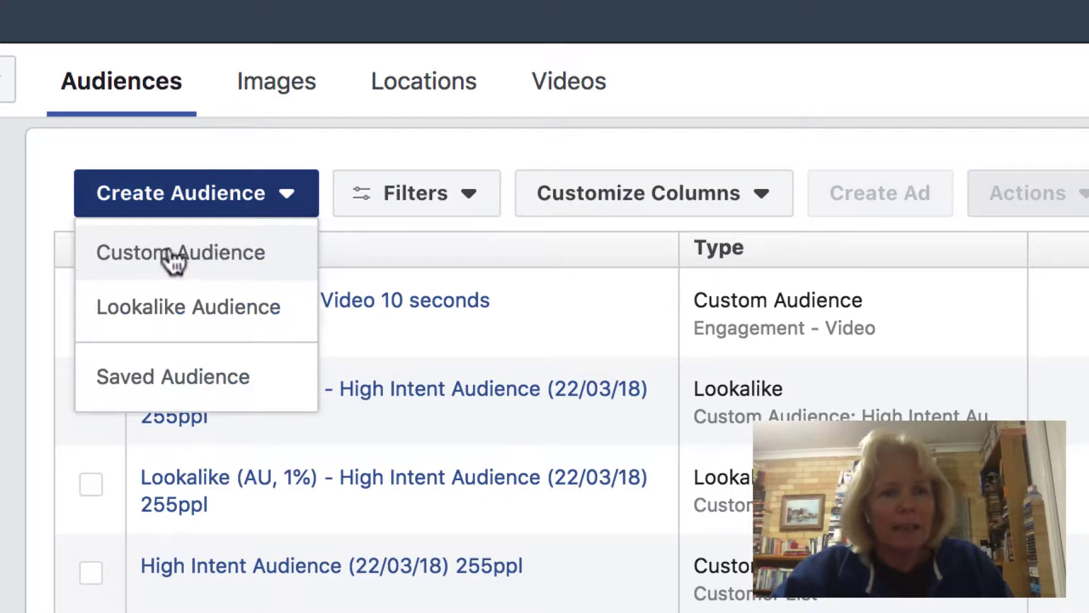
{"action": "left_click", "coordinate": [173, 255]}
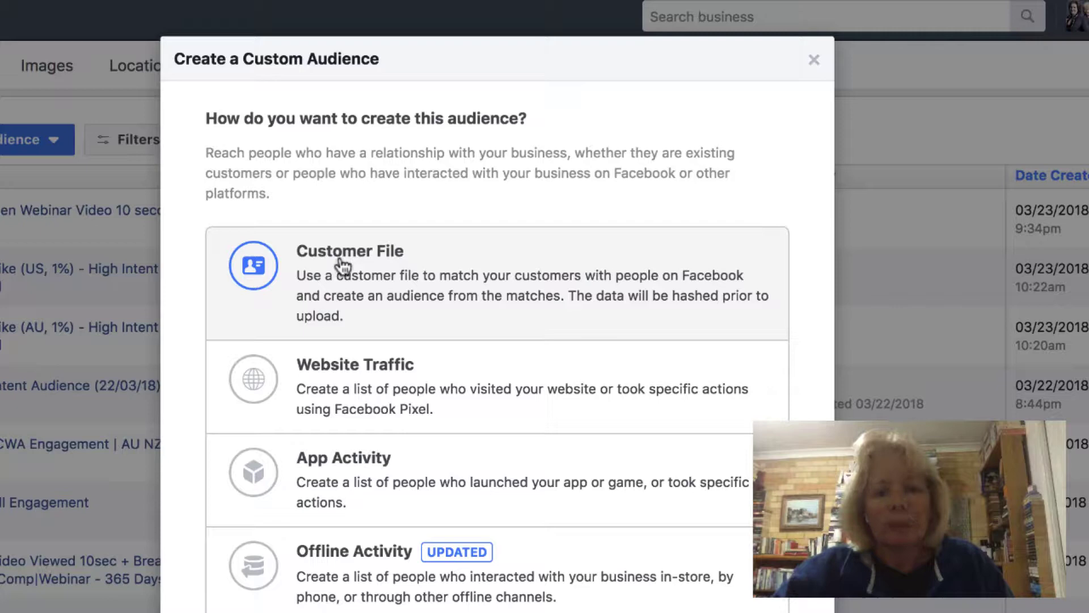
{"action": "left_click", "coordinate": [342, 265]}
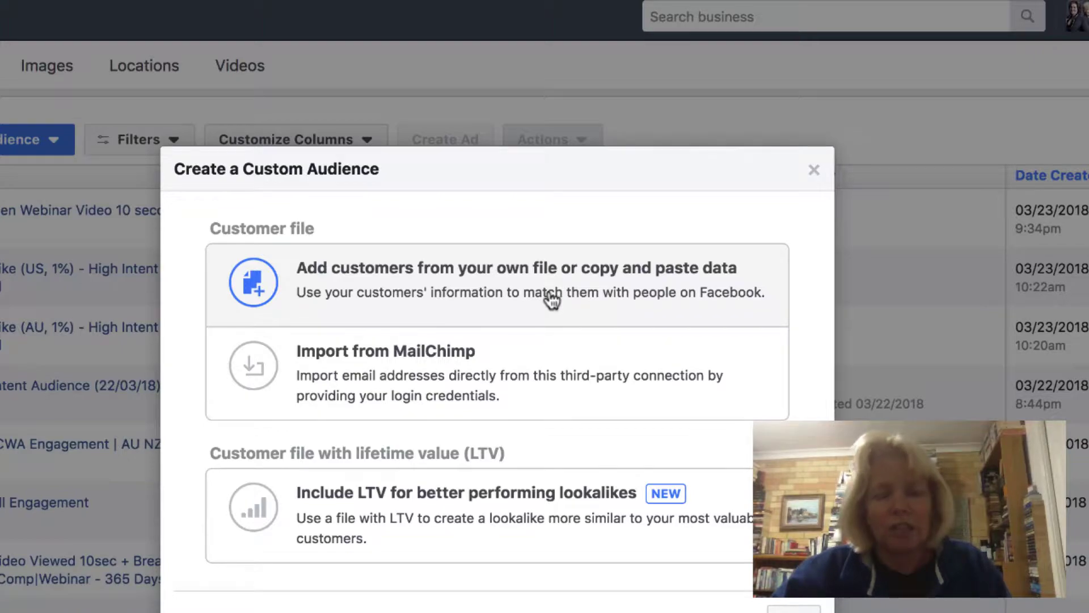
- Choose your own file, set the data source to 'Directly from customers', and upload the subscribers CSV
{"action": "left_click", "coordinate": [509, 293]}
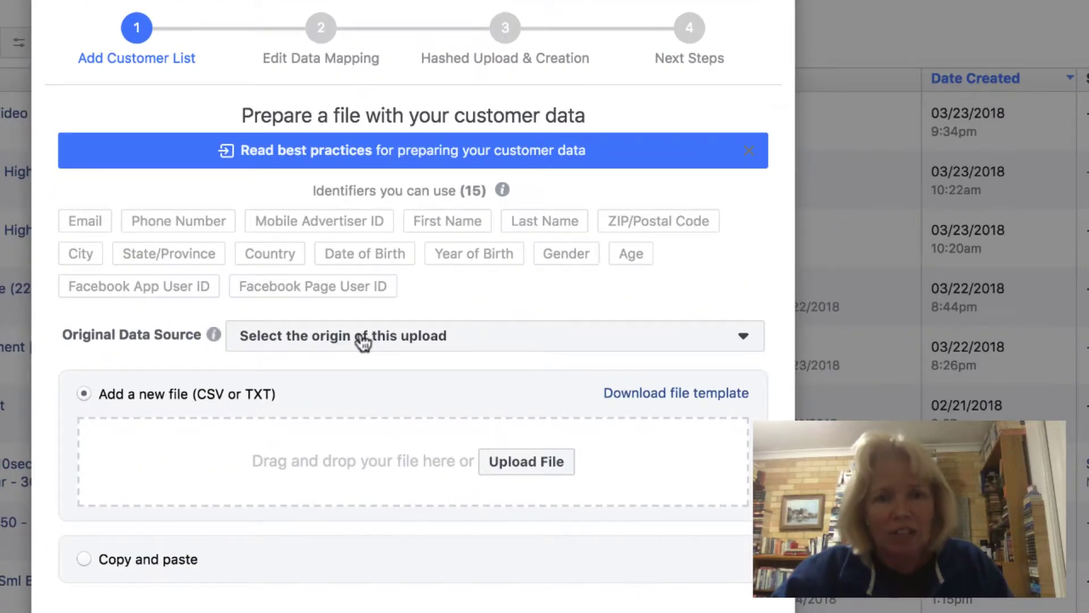
{"action": "left_click", "coordinate": [366, 342]}
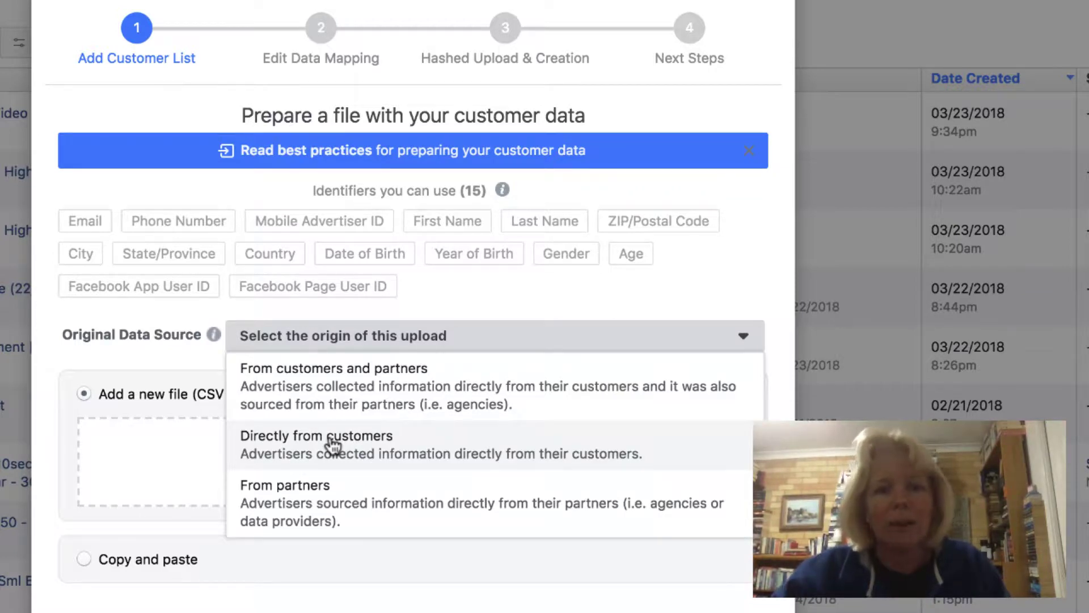
{"action": "left_click", "coordinate": [314, 447]}
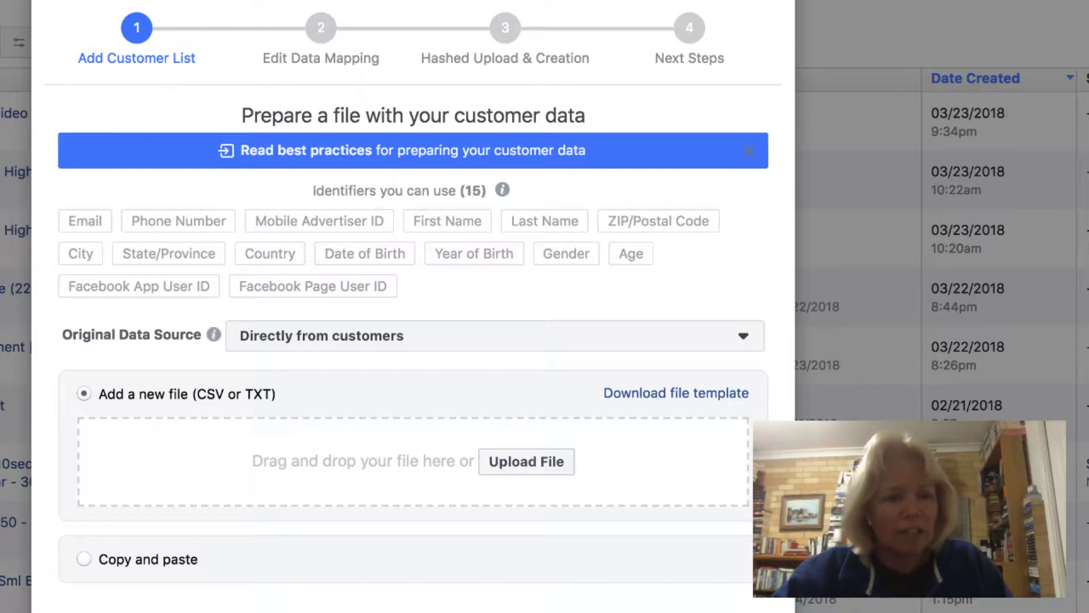
{"action": "left_click_drag", "start_coordinate": [123, 607], "coordinate": [396, 461]}
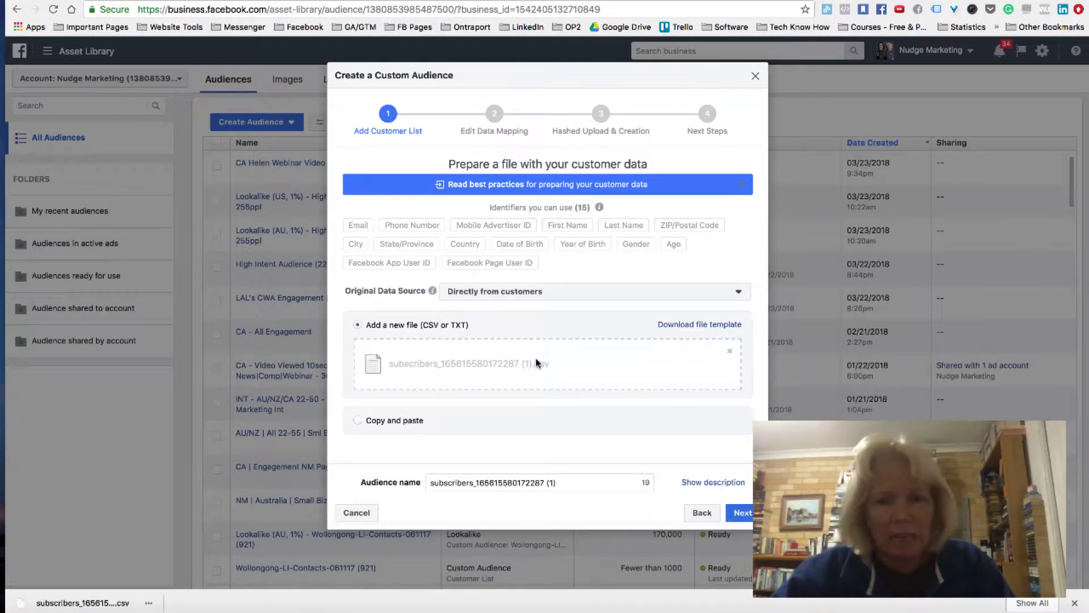
- Replace the prefilled audience name with 'ManyChat All Subscribers 18/07/18'
{"action": "left_click", "coordinate": [557, 483]}
{"action": "triple_click", "coordinate": [558, 483]}
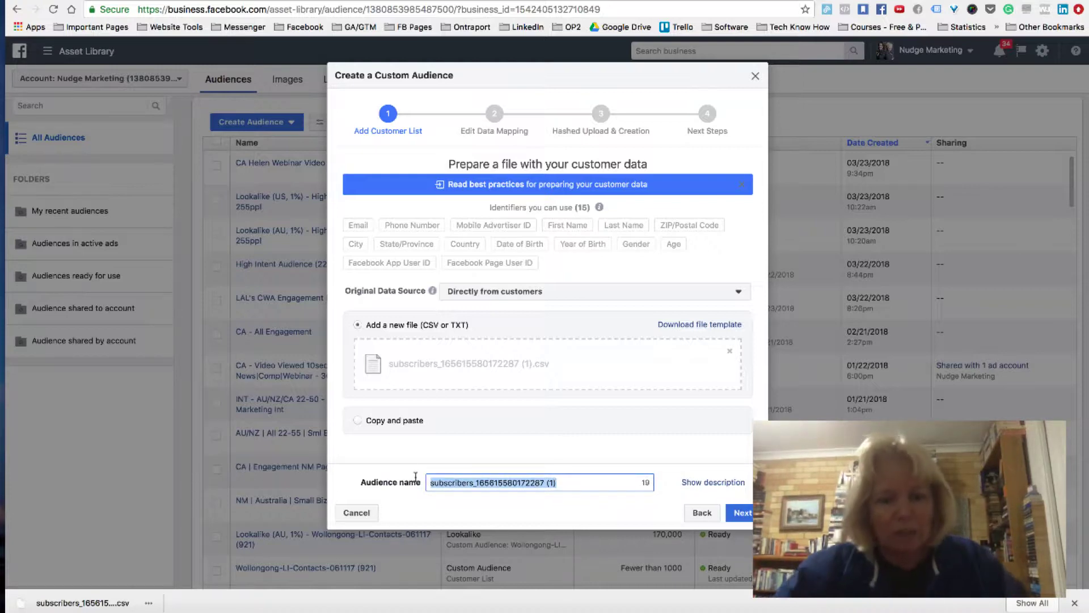
{"action": "type", "text": "Many"}
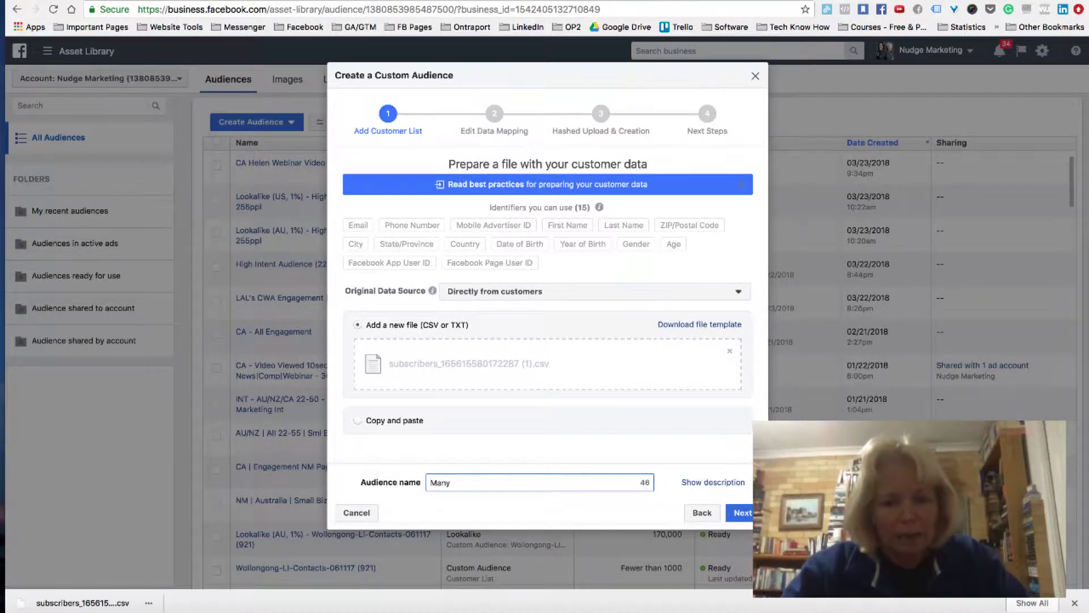
{"action": "type", "text": "Chat All"}
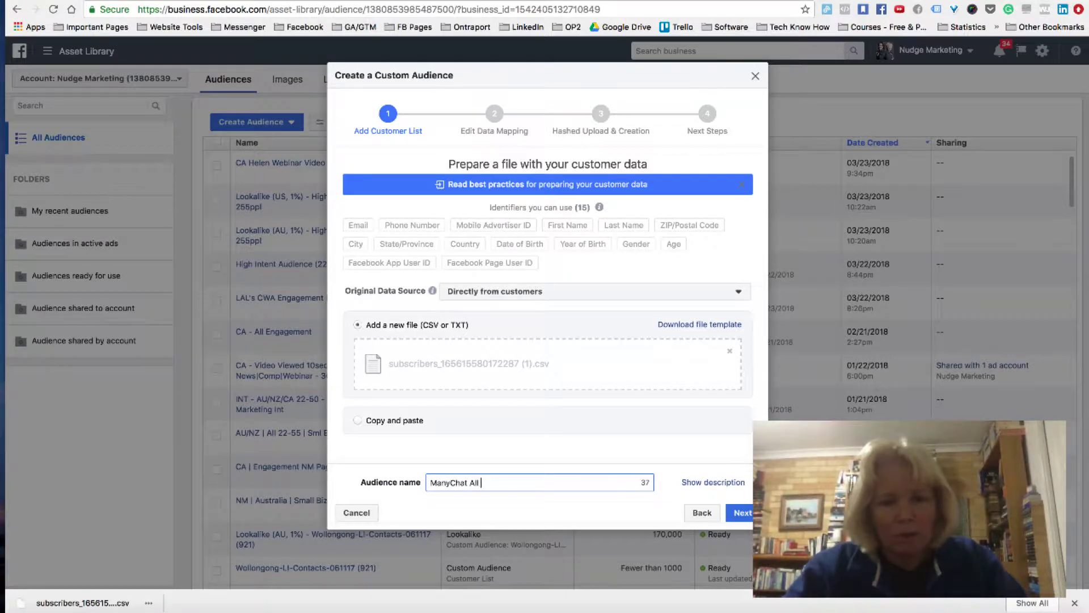
{"action": "type", "text": " Subscribers"}
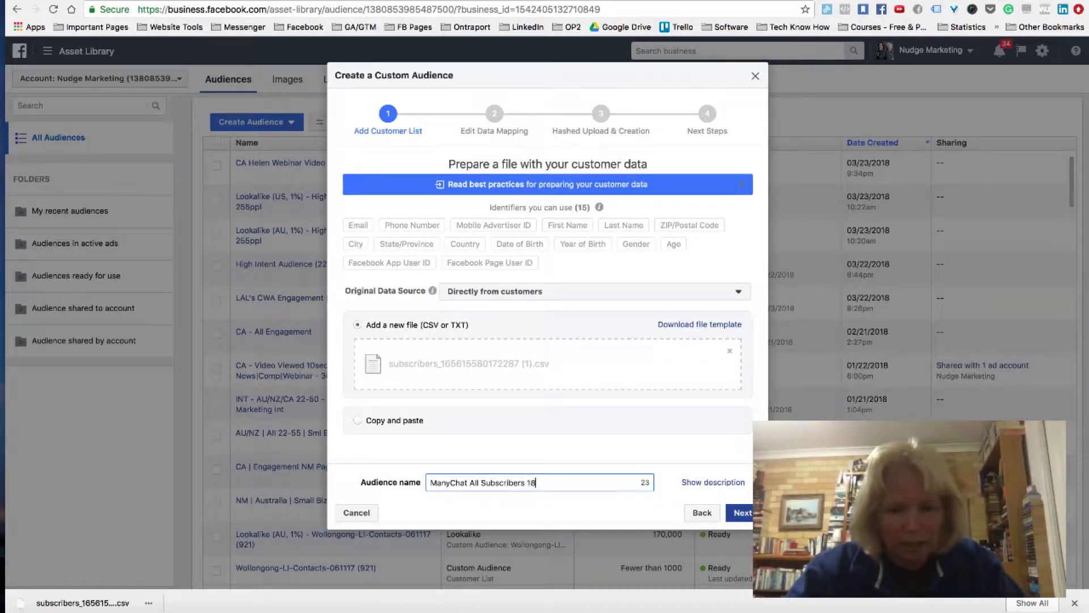
{"action": "type", "text": " 18/07"}
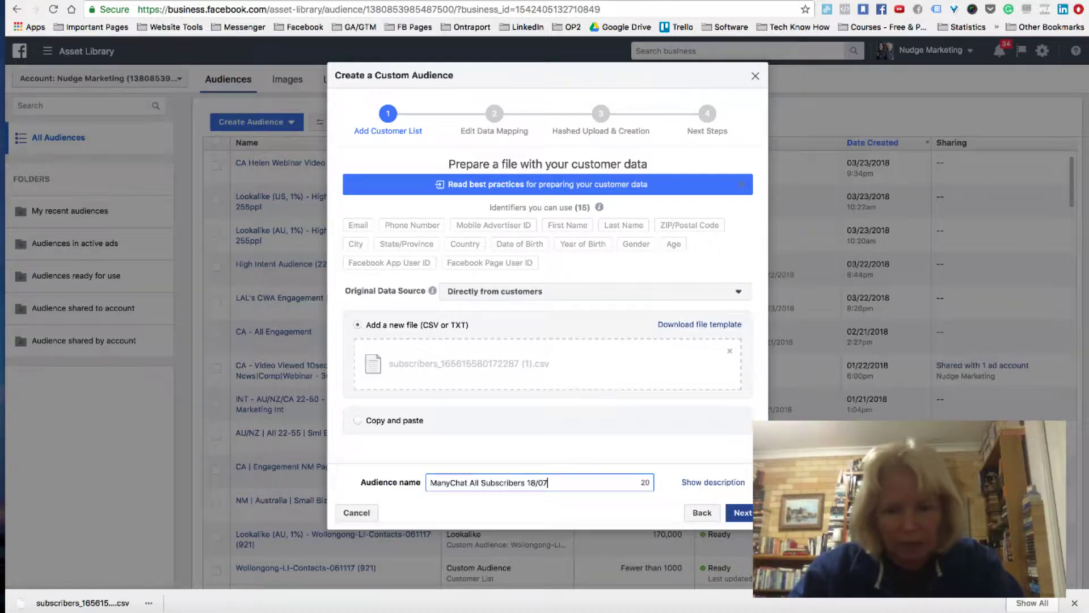
{"action": "type", "text": "/18"}
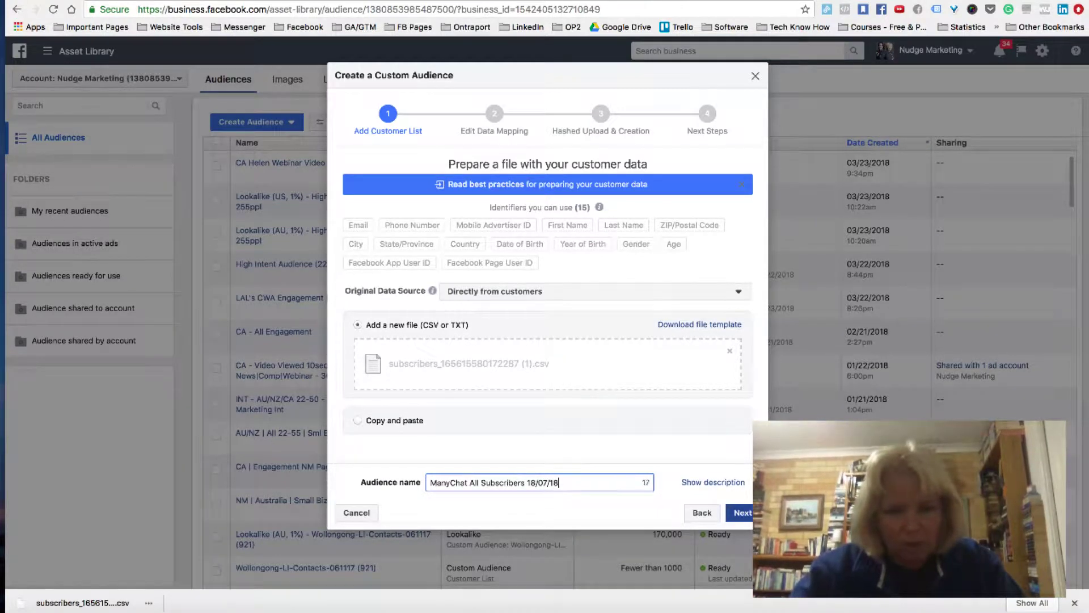
- Continue to data mapping and map the psid column to Facebook Page User ID
{"action": "left_click", "coordinate": [740, 512]}
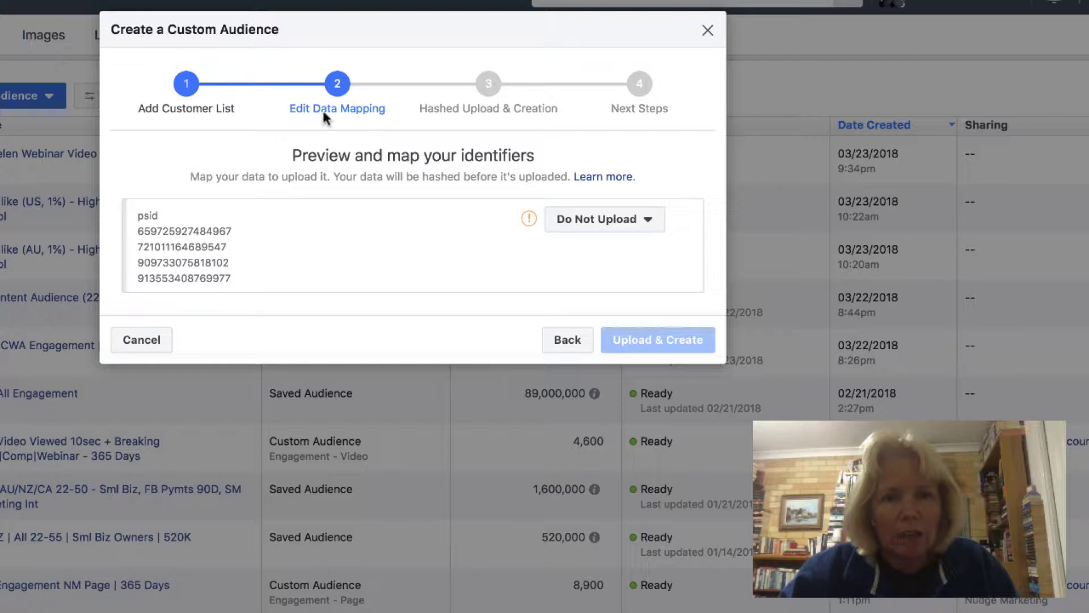
{"action": "mouse_move", "coordinate": [207, 247]}
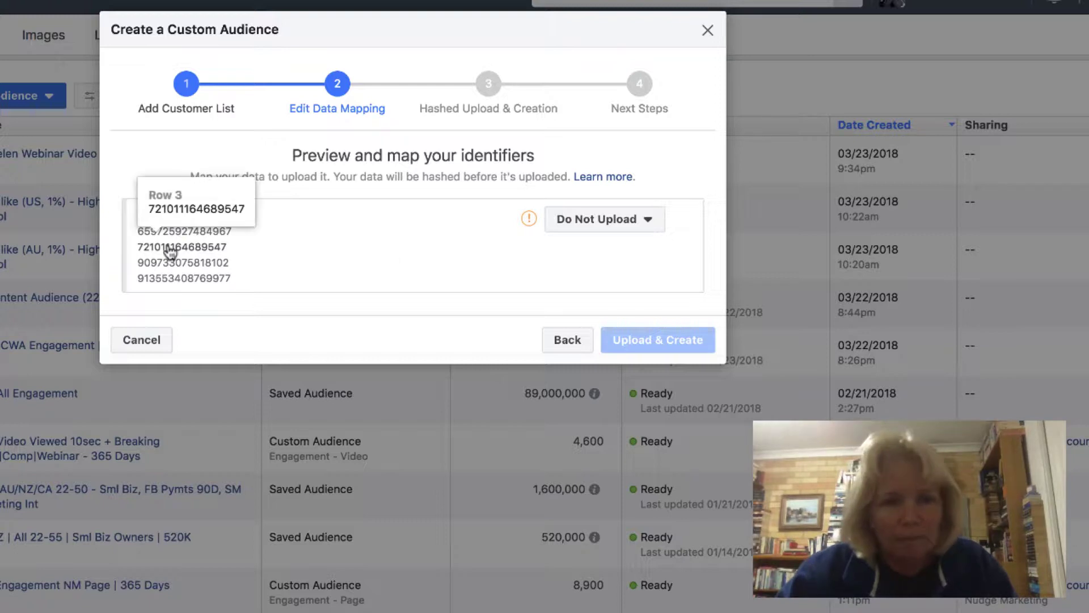
{"action": "left_click", "coordinate": [627, 226]}
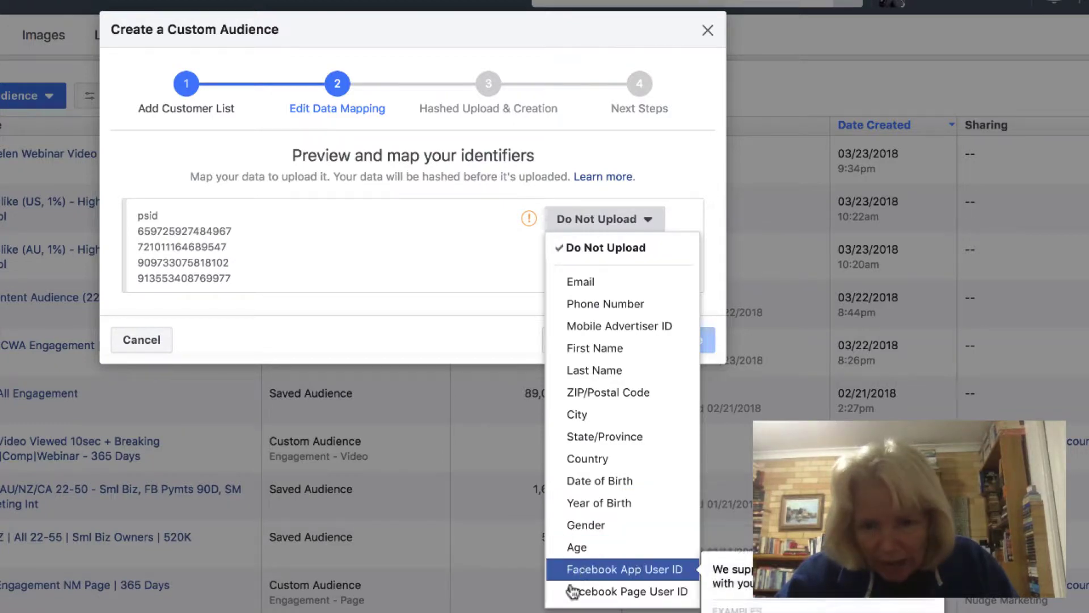
{"action": "left_click", "coordinate": [625, 596]}
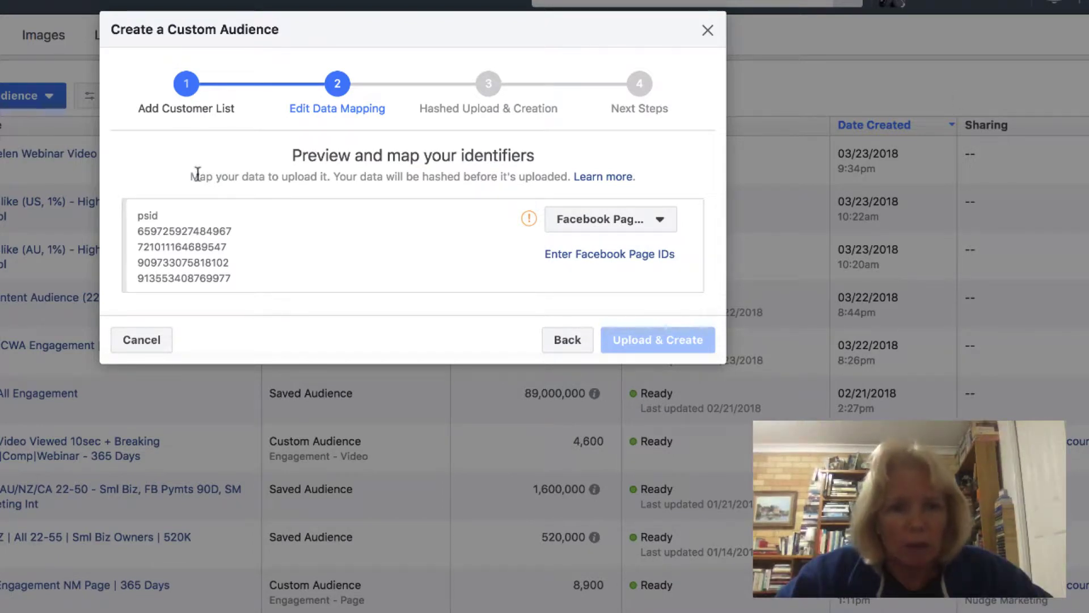
{"action": "mouse_move", "coordinate": [190, 226]}
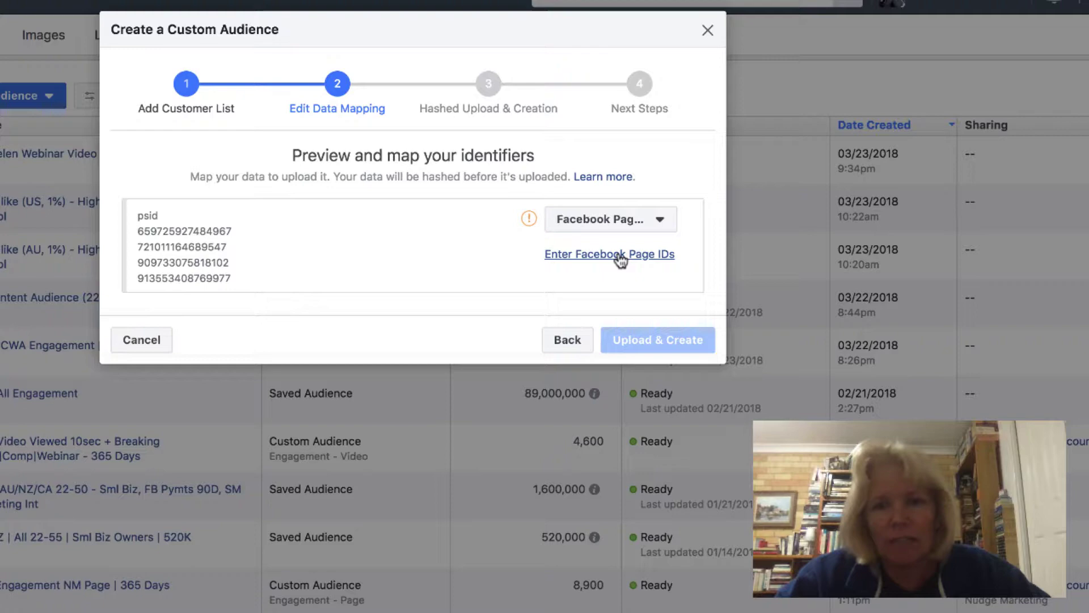
- Link the psid column to the Nudge Marketing Page by pasting its Page ID and adding 1 Page
{"action": "left_click", "coordinate": [621, 256]}
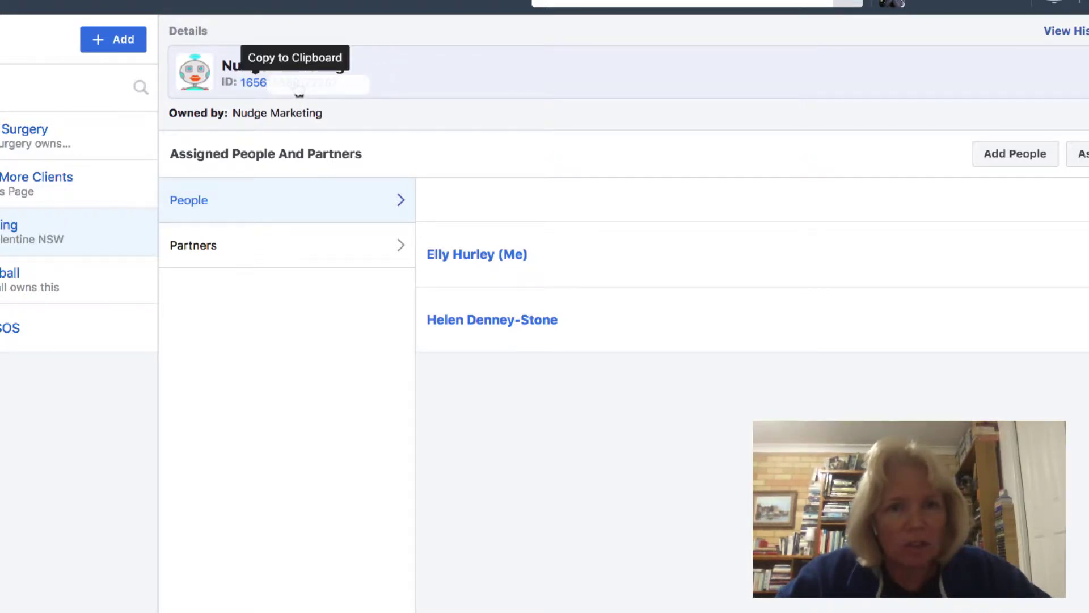
{"action": "left_click", "coordinate": [299, 86]}
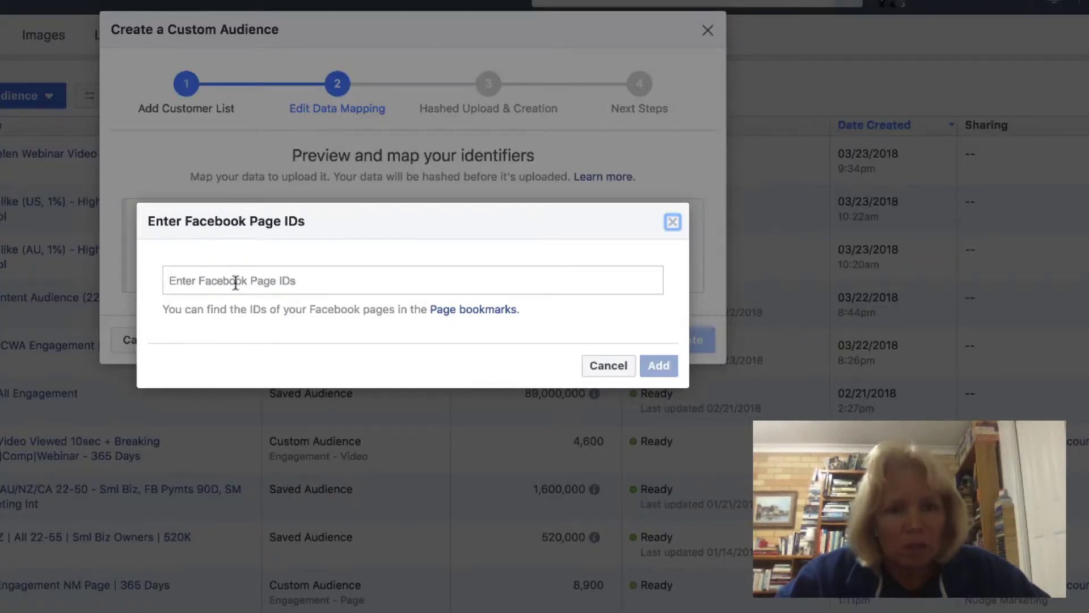
{"action": "key", "text": "ctrl+v"}
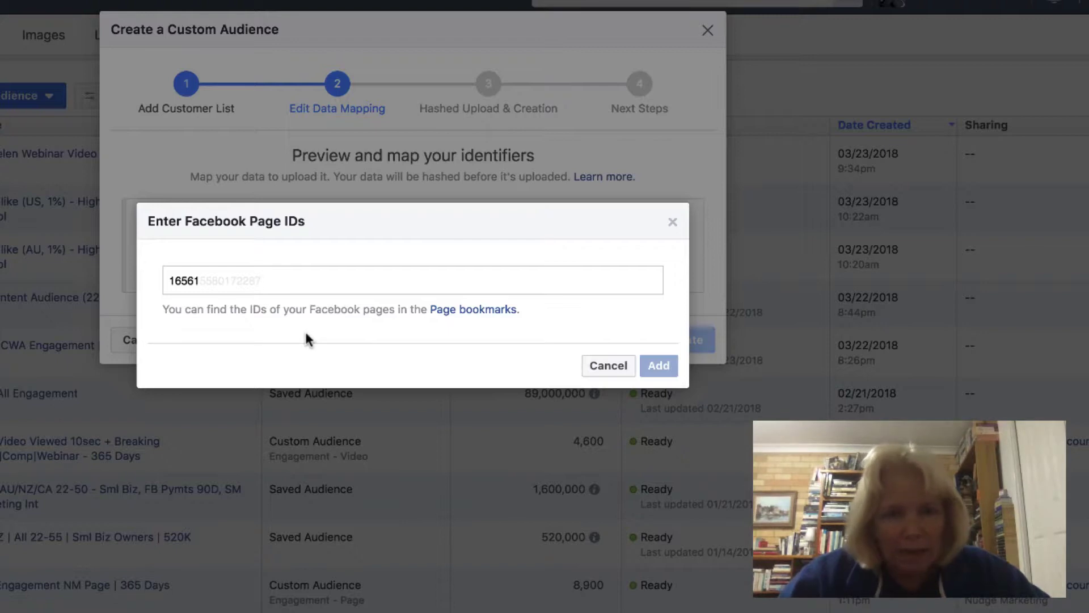
{"action": "key", "text": "Return"}
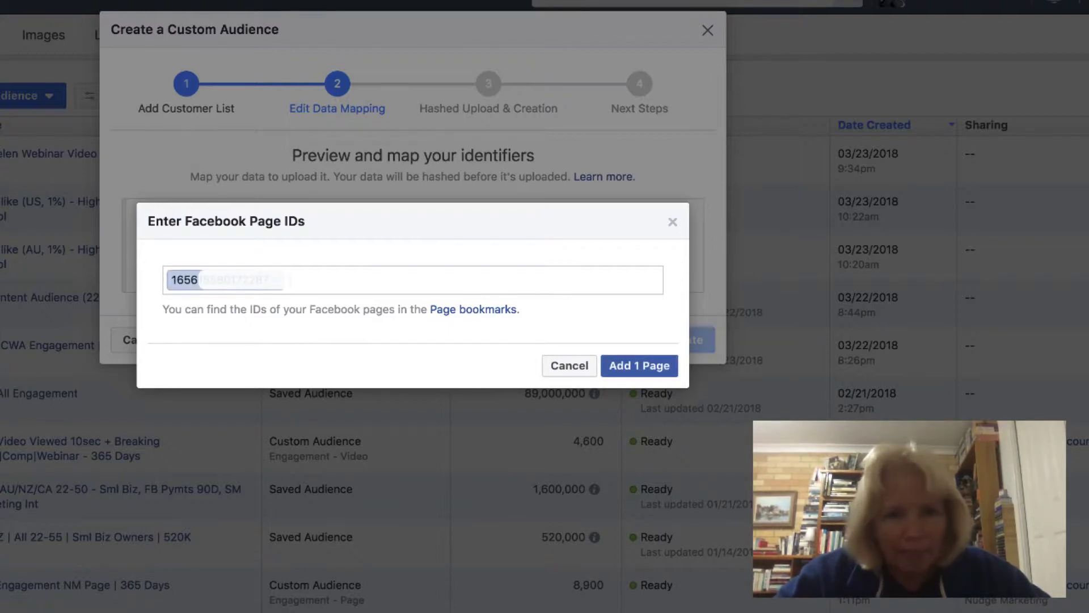
{"action": "left_click", "coordinate": [624, 368]}
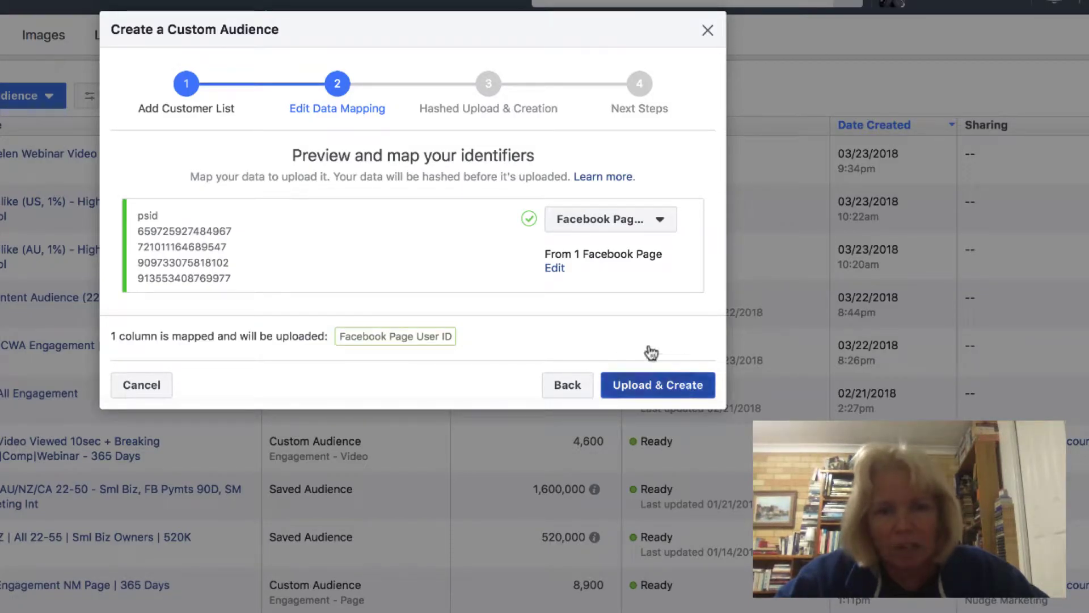
- Upload the mapped 686-row list to create the audience
{"action": "left_click", "coordinate": [665, 390]}
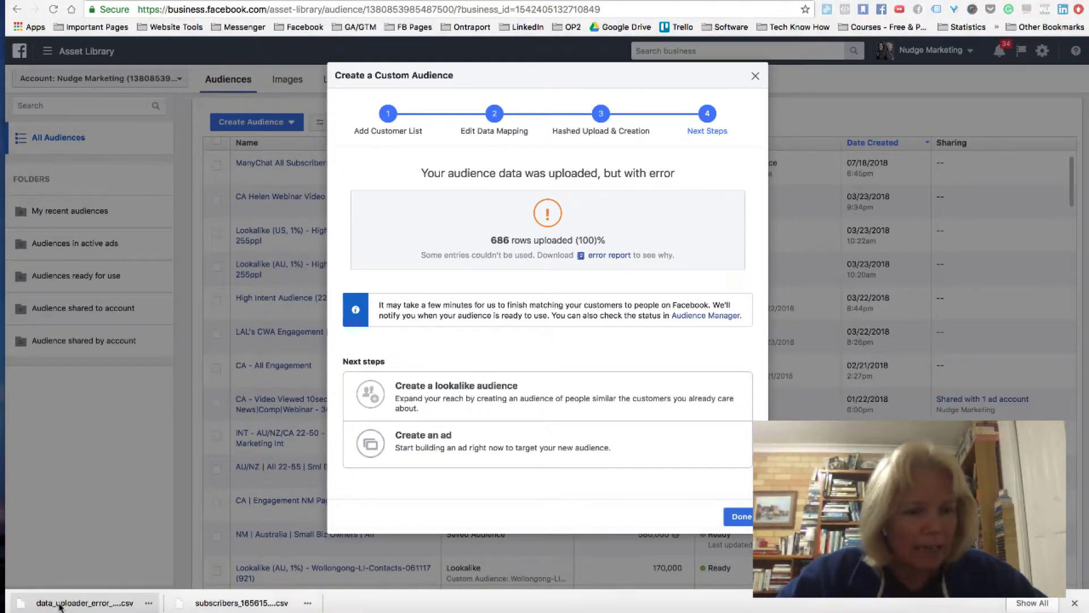
{"action": "left_click", "coordinate": [60, 604]}
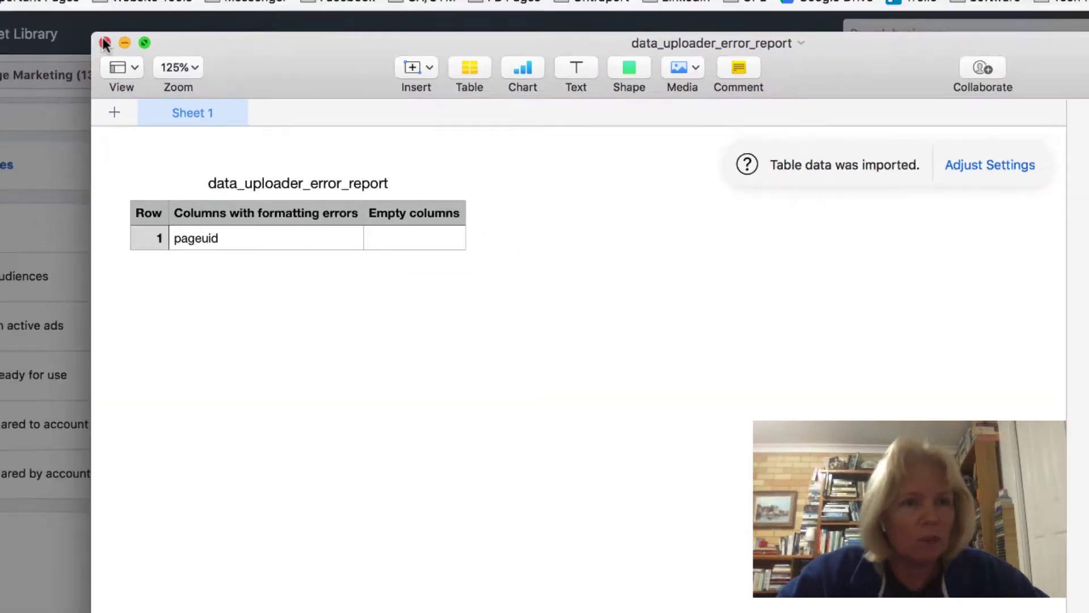
{"action": "left_click", "coordinate": [24, 11]}
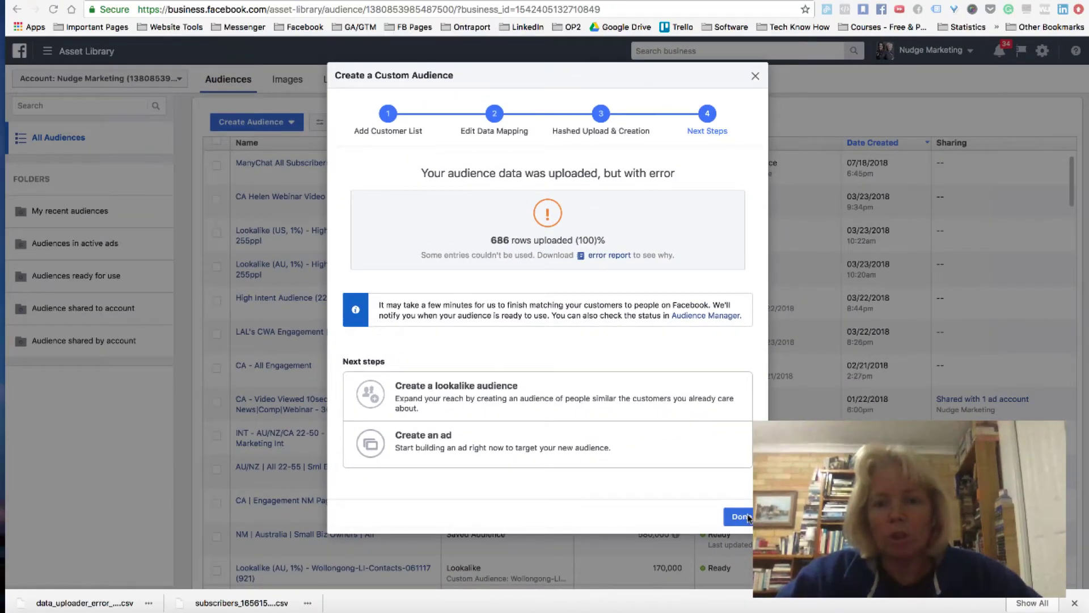
- Close the upload summary and return to the ManyChat subscriber list
{"action": "left_click", "coordinate": [741, 517]}
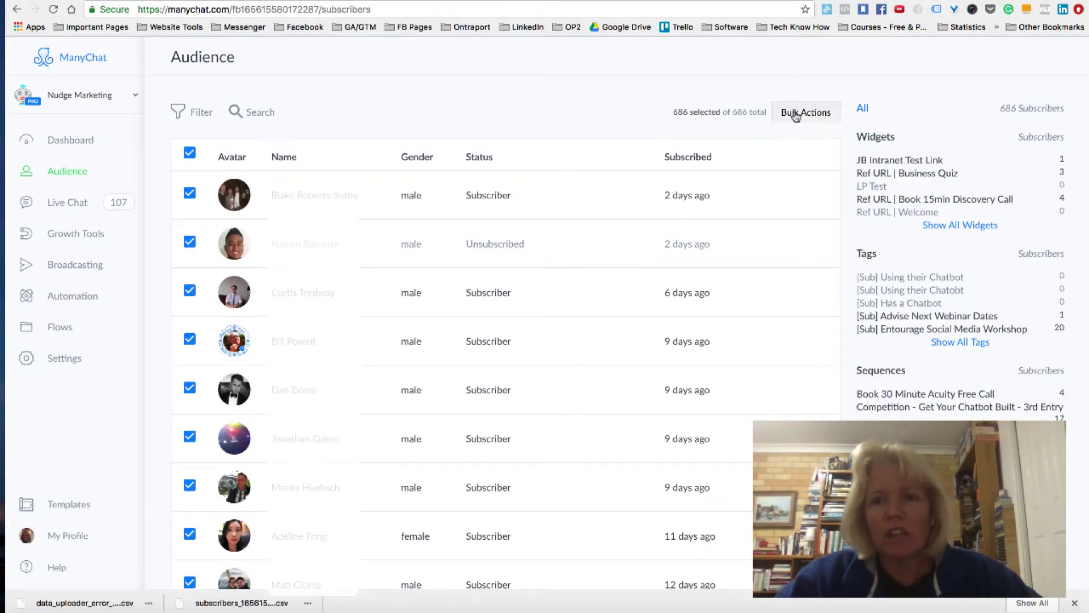
{"action": "left_click", "coordinate": [796, 114]}
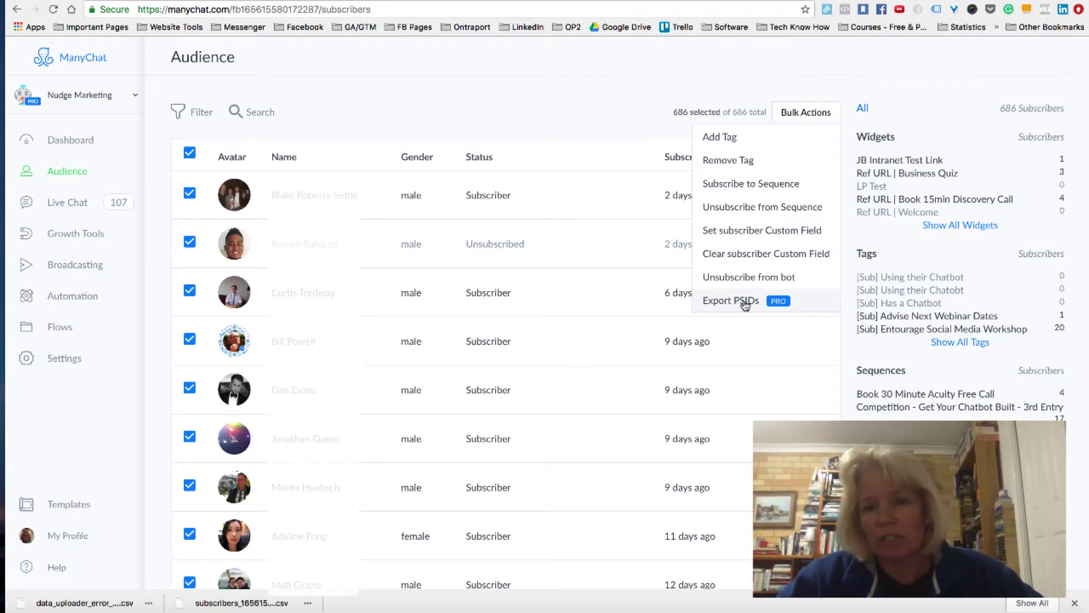
{"action": "left_click", "coordinate": [248, 603]}
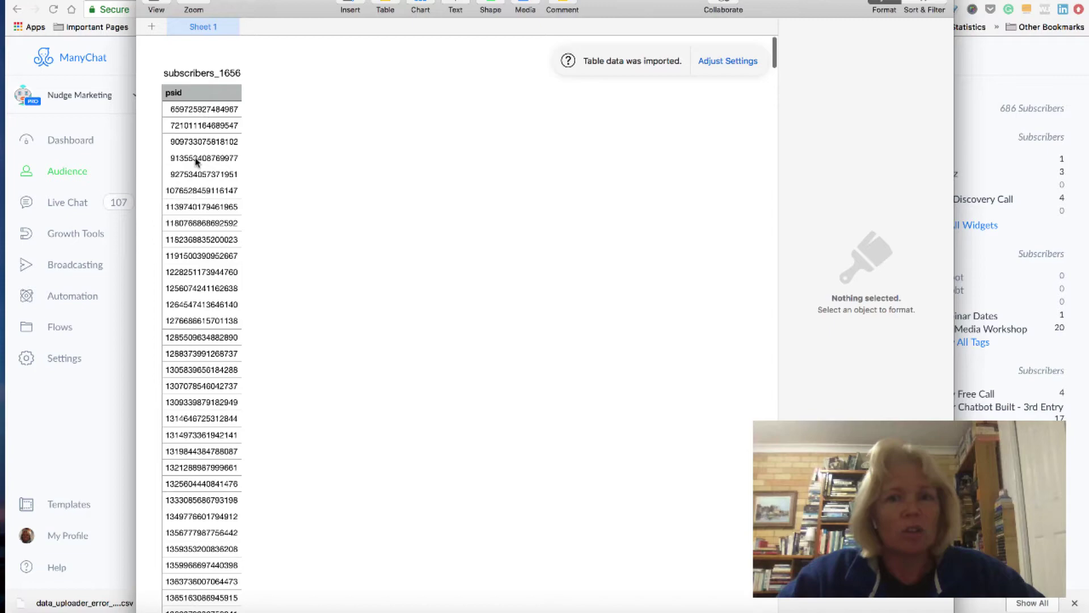
{"action": "scroll", "coordinate": [189, 265], "scroll_direction": "down", "scroll_amount": 3}
{"action": "scroll", "coordinate": [189, 266], "scroll_direction": "down", "scroll_amount": 20}
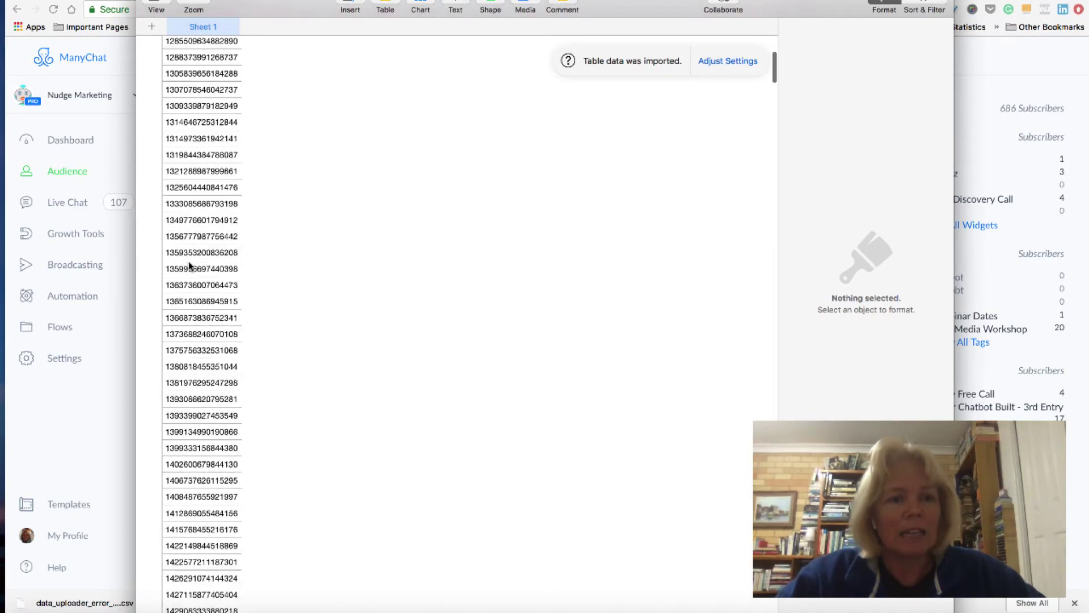
{"action": "scroll", "coordinate": [190, 266], "scroll_direction": "up", "scroll_amount": 20}
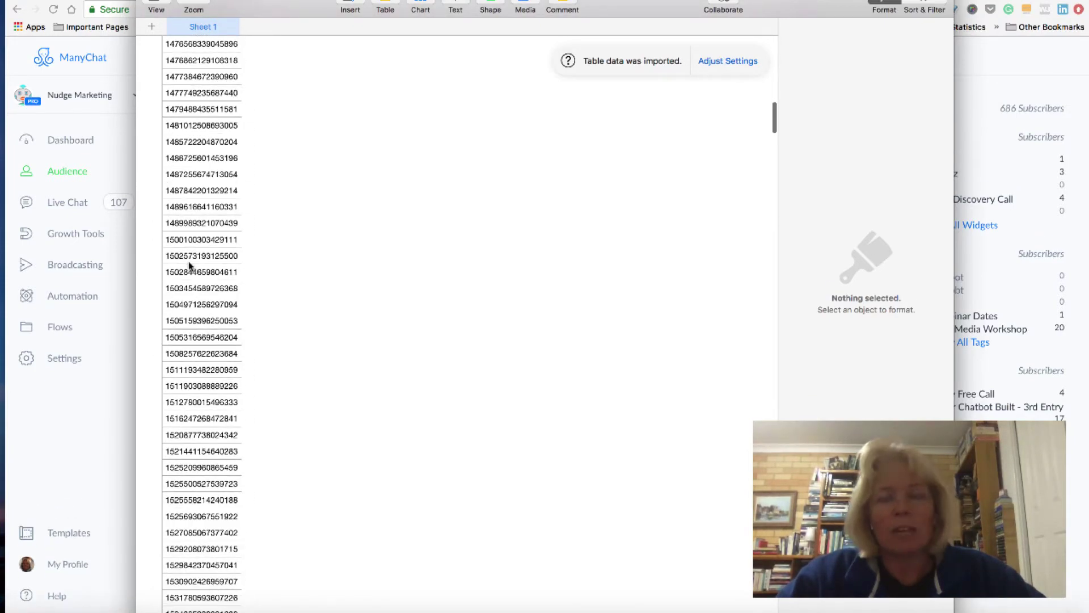
{"action": "scroll", "coordinate": [188, 261], "scroll_direction": "up", "scroll_amount": 10}
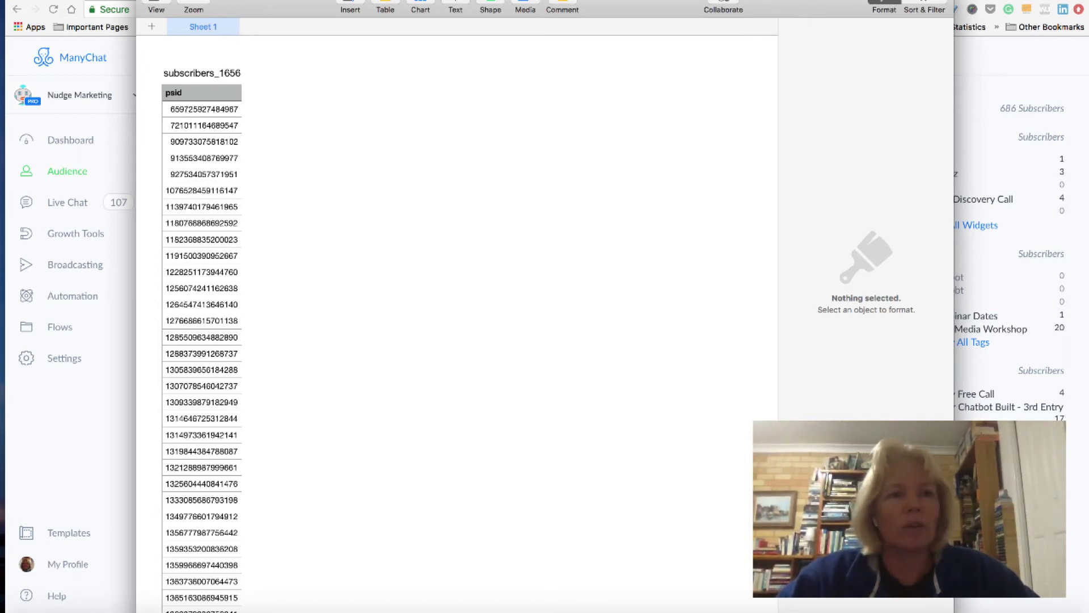
{"action": "key", "text": "super+Tab"}
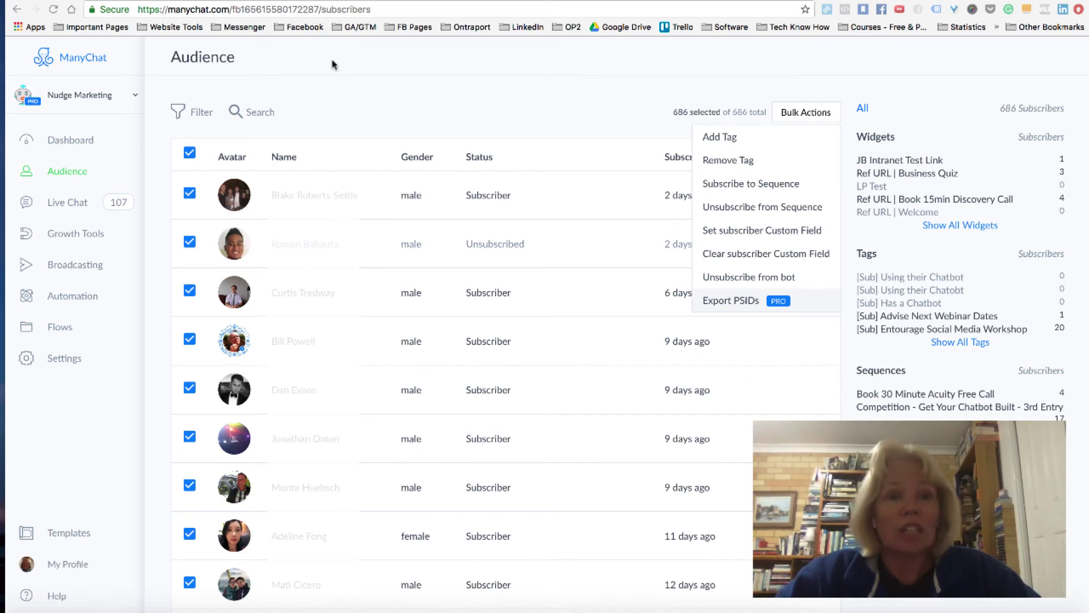
- Switch back to the Asset Library list showing 'ManyChat All Subscribers 18/07/18' still updating
{"action": "key", "text": "ctrl+Tab"}
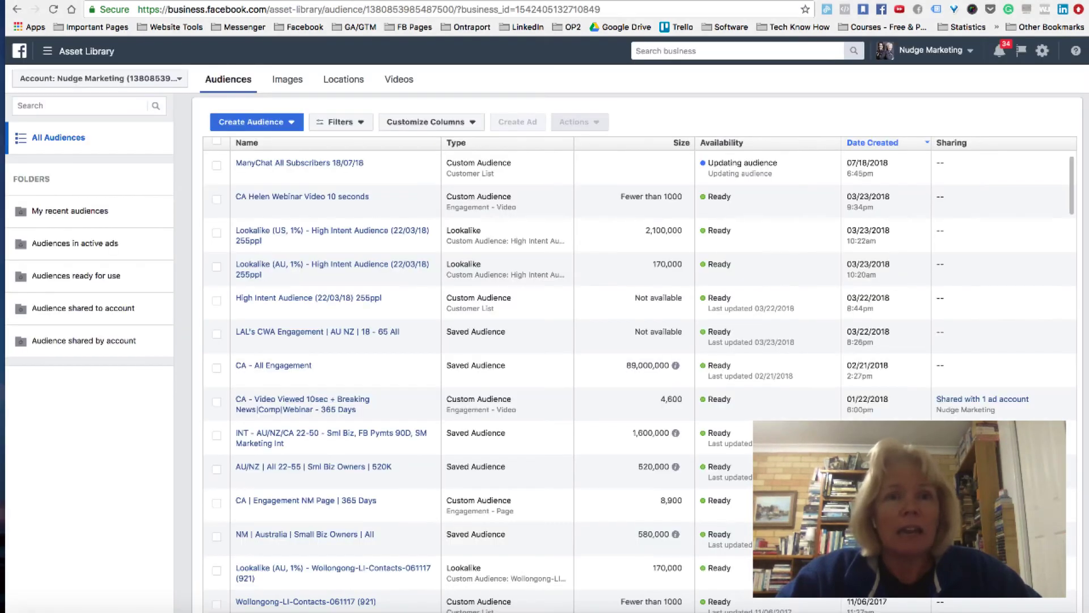